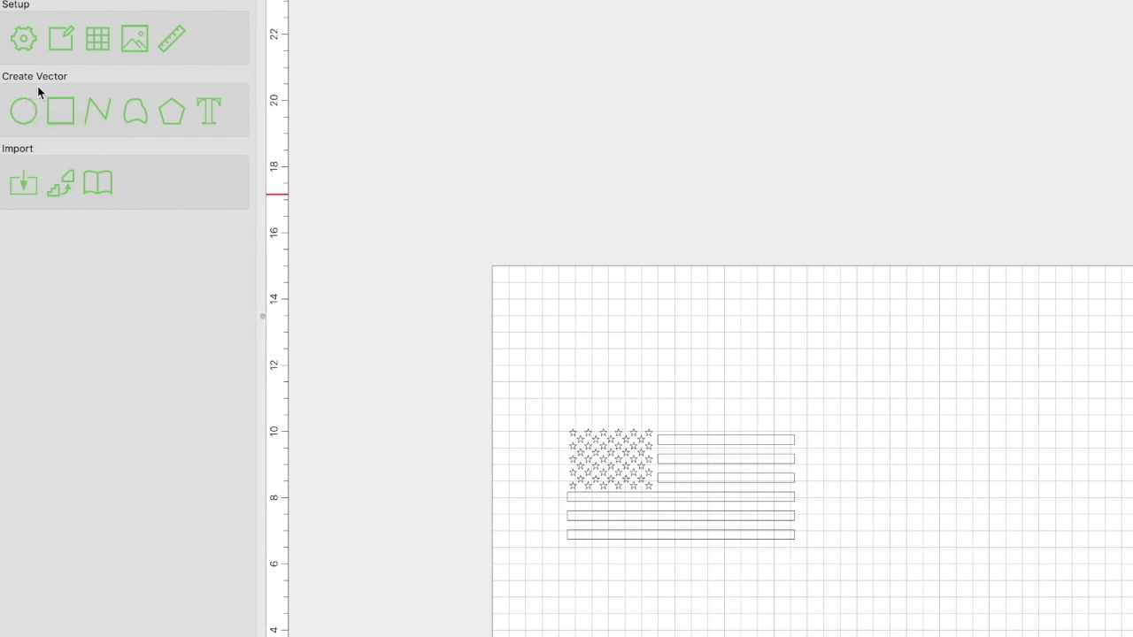
# - Draw a circle at the grid's upper-left corner and set its radius to 1.5 in (3.000 x 3.000)
pyautogui.click(24, 110)
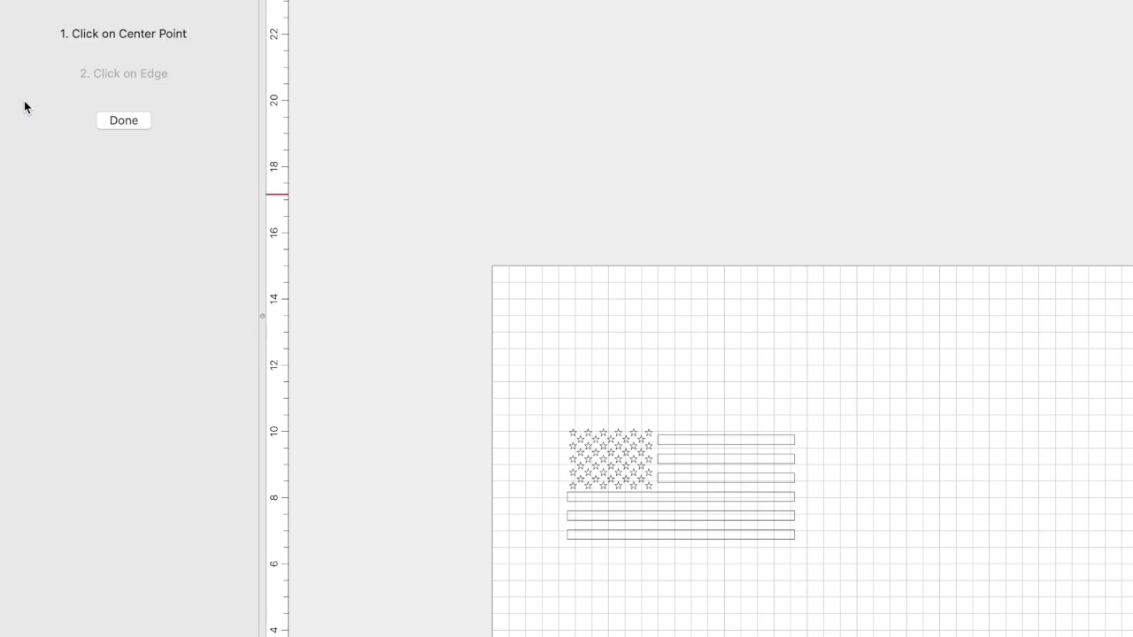
pyautogui.click(528, 266)
pyautogui.click(582, 299)
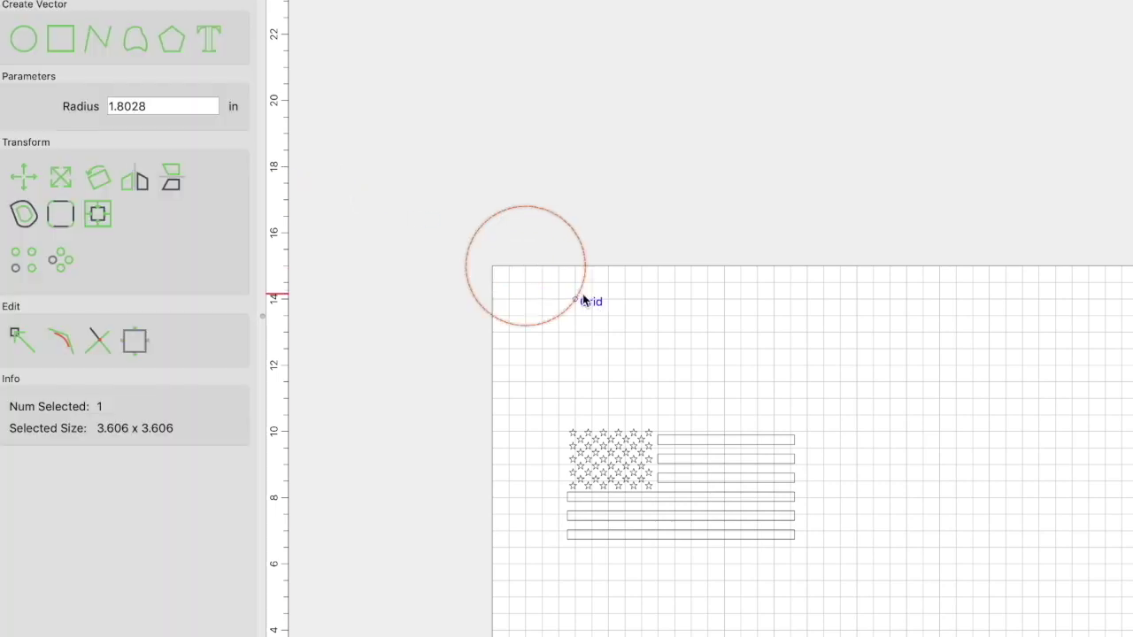
pyautogui.click(166, 109)
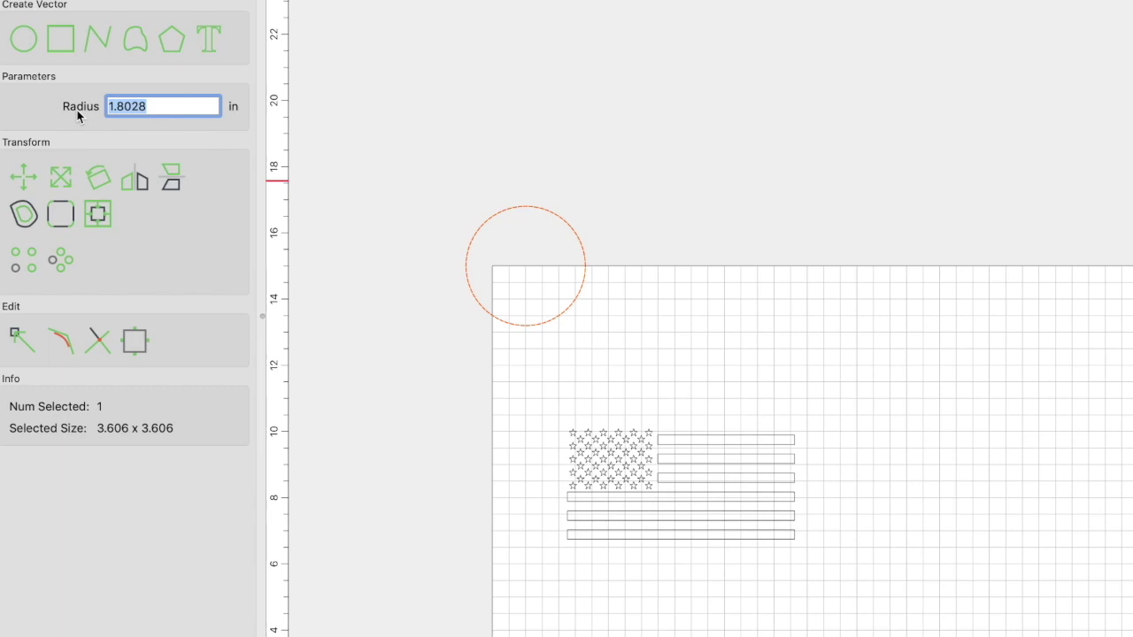
pyautogui.write('1.5')
pyautogui.press('Return')
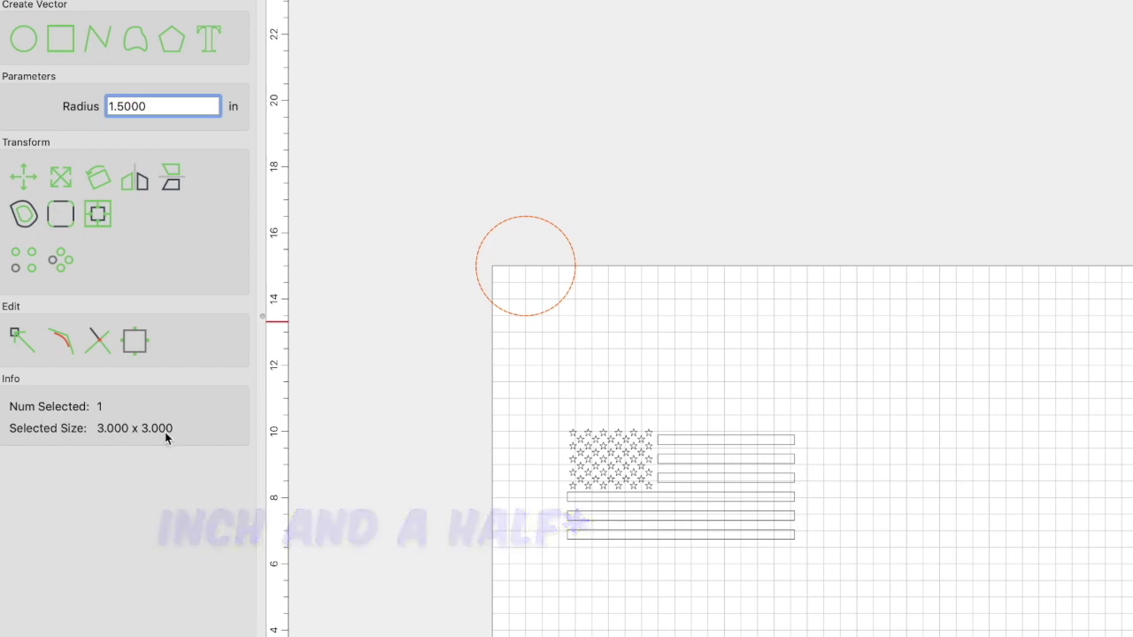
pyautogui.click(440, 223)
# - Drag the 3-inch circle onto the flag's star field and upper stripes, then reselect it
pyautogui.click(567, 236)
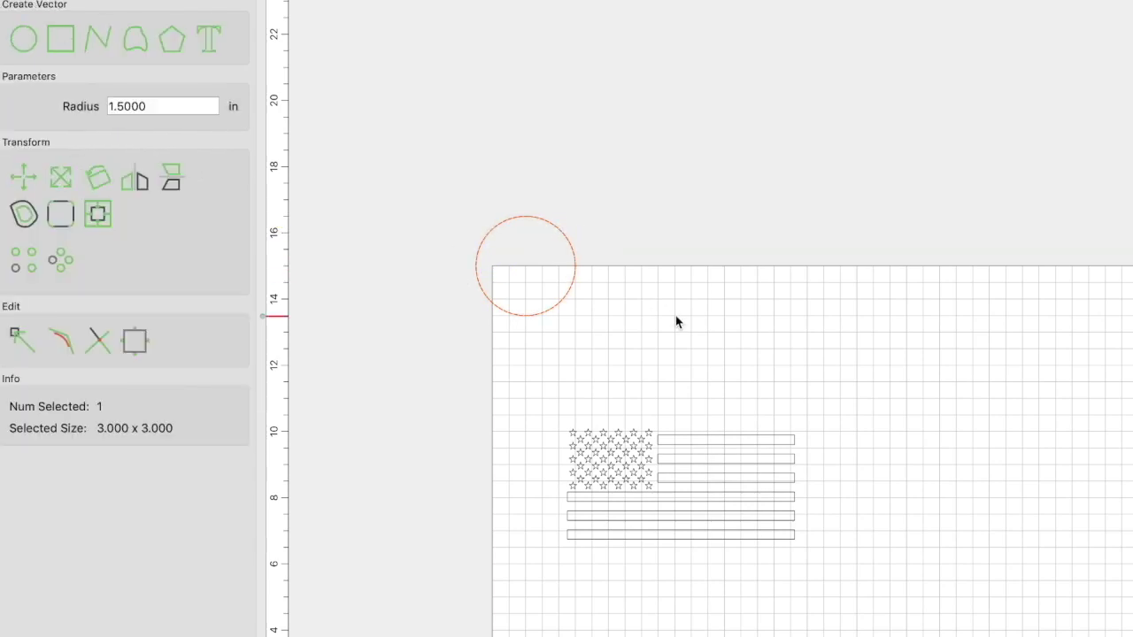
pyautogui.moveTo(573, 245)
pyautogui.mouseDown()
pyautogui.moveTo(656, 333)
pyautogui.moveTo(678, 387)
pyautogui.moveTo(675, 443)
pyautogui.moveTo(698, 448)
pyautogui.moveTo(688, 434)
pyautogui.moveTo(708, 448)
pyautogui.moveTo(698, 431)
pyautogui.mouseUp()
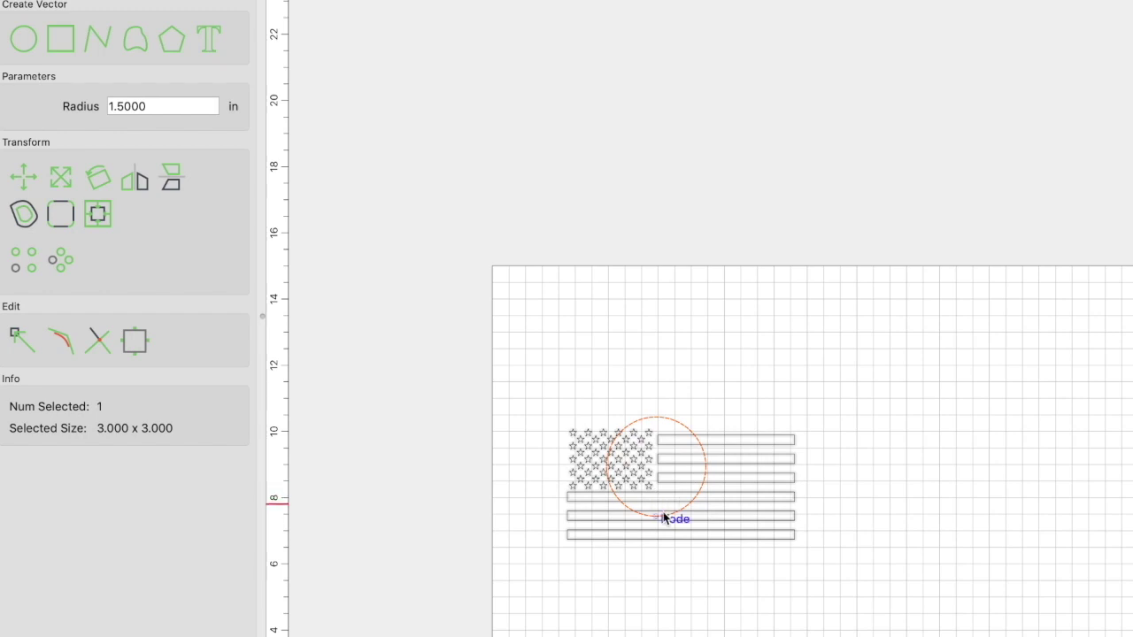
pyautogui.moveTo(673, 419); pyautogui.dragTo(676, 434)
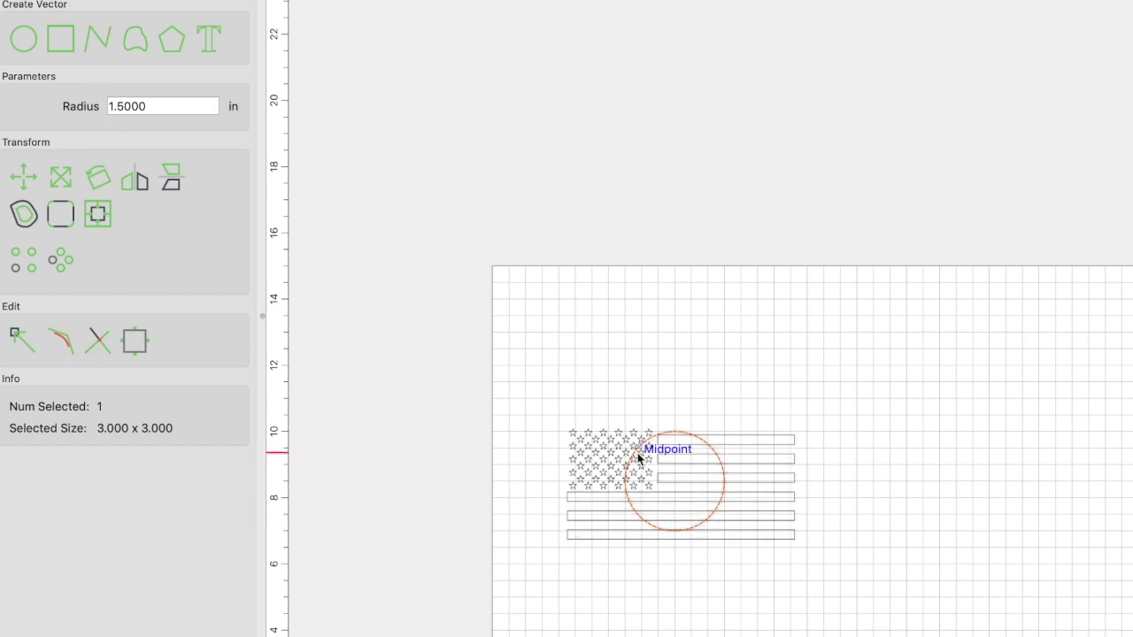
pyautogui.click(645, 448)
pyautogui.scroll(5, 644, 425)
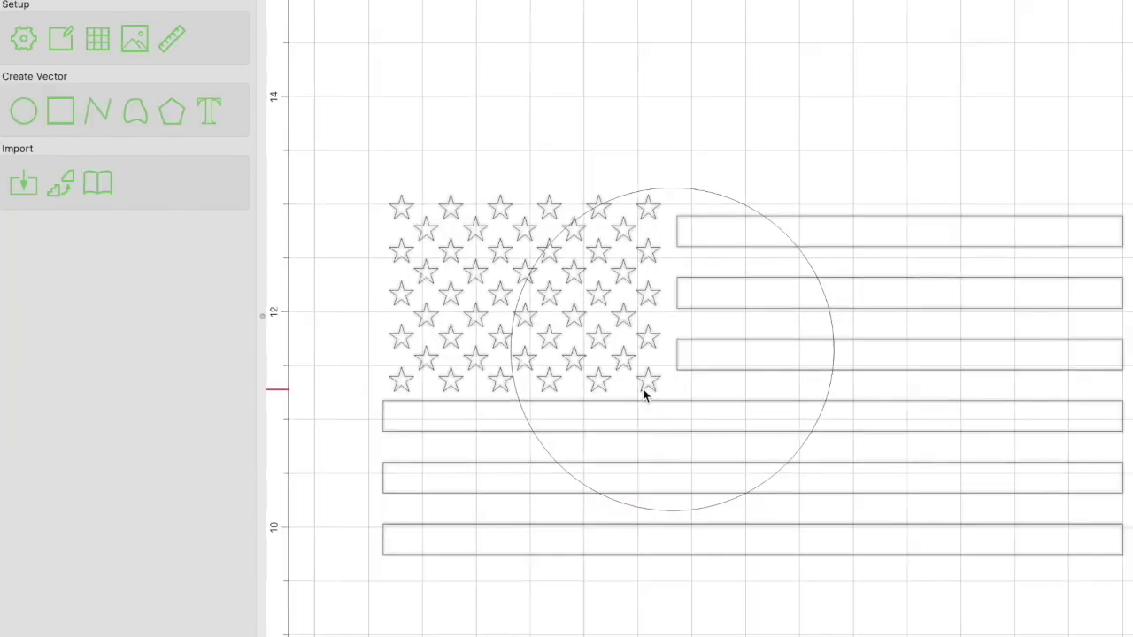
pyautogui.scroll(1, 644, 394)
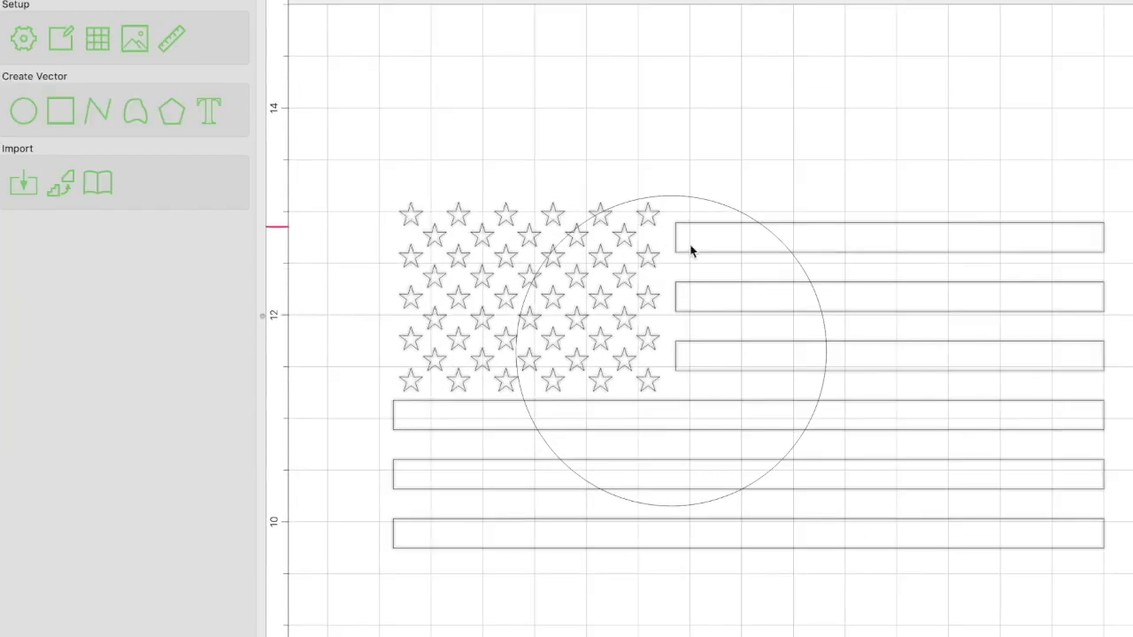
pyautogui.scroll(-2, 802, 403)
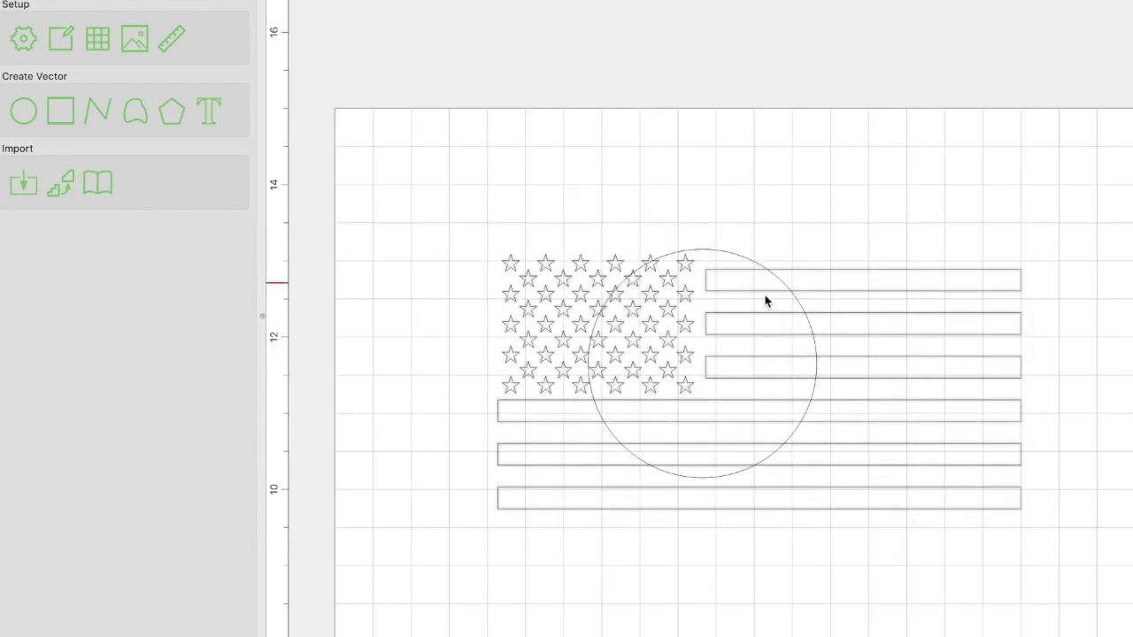
pyautogui.scroll(4, 696, 309)
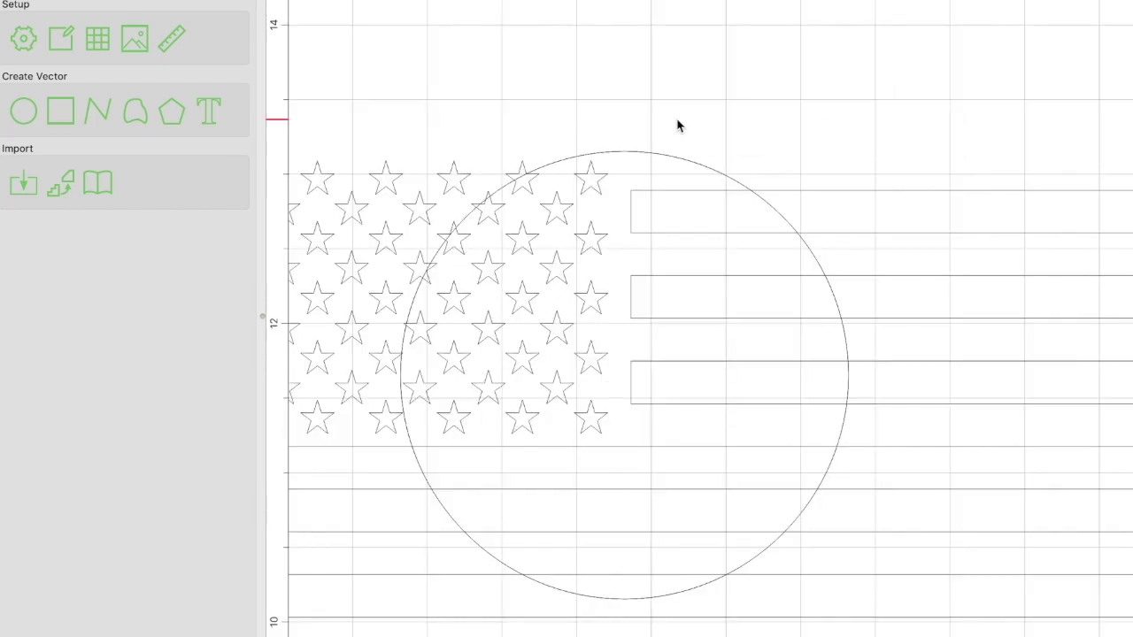
pyautogui.scroll(-3, 678, 125)
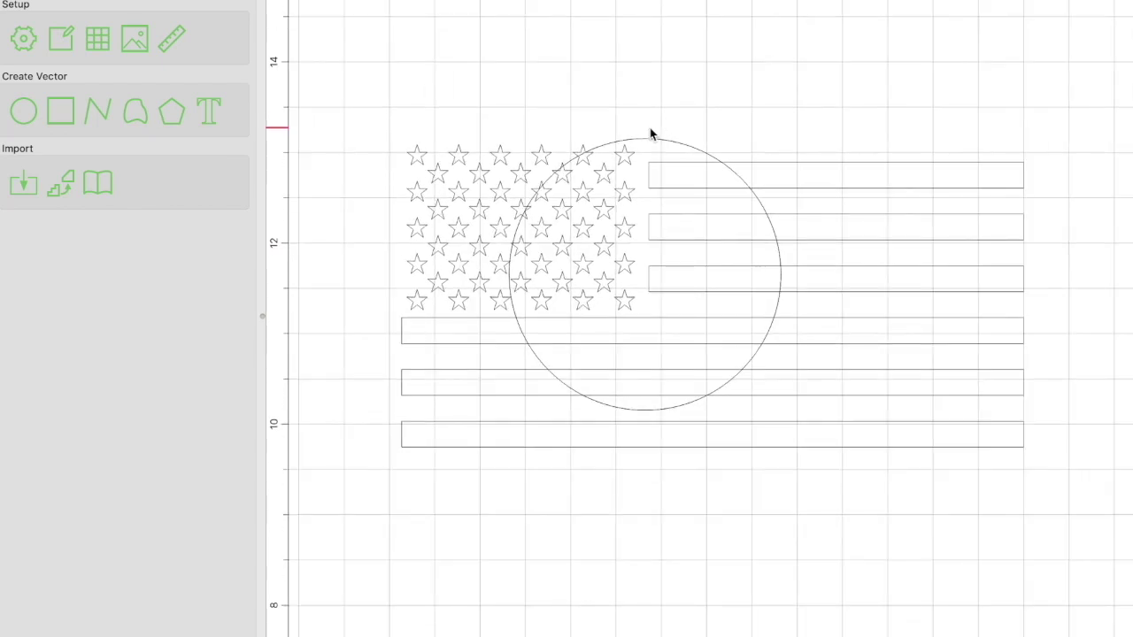
pyautogui.click(652, 141)
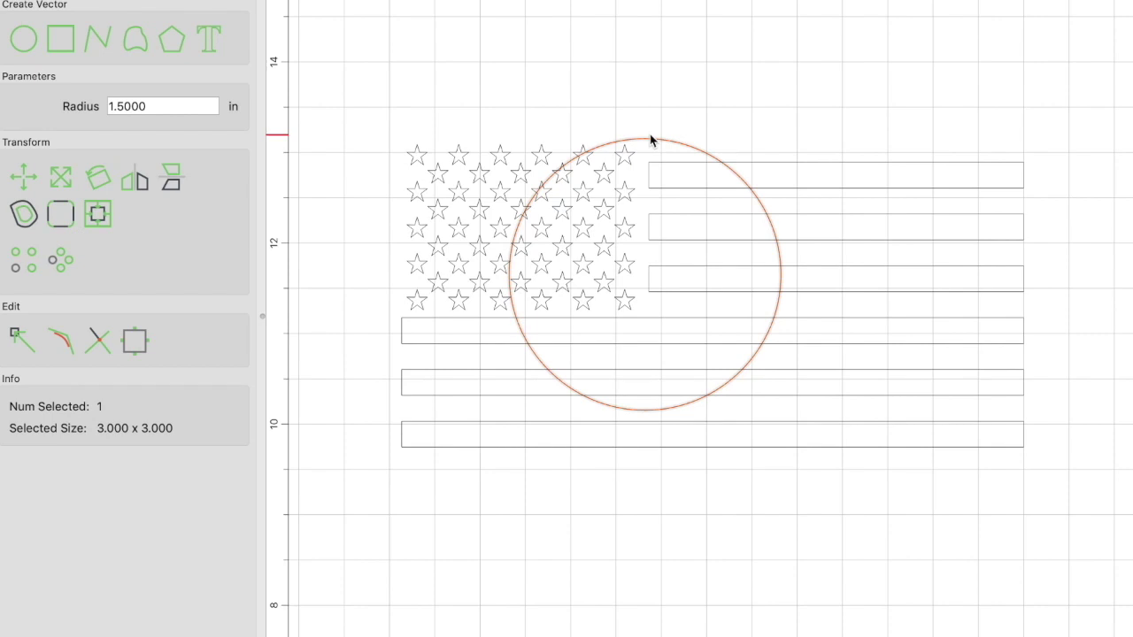
# - Offset the circle 0.1 in inside to create a 2.800 x 2.800 in inner circle
pyautogui.click(24, 213)
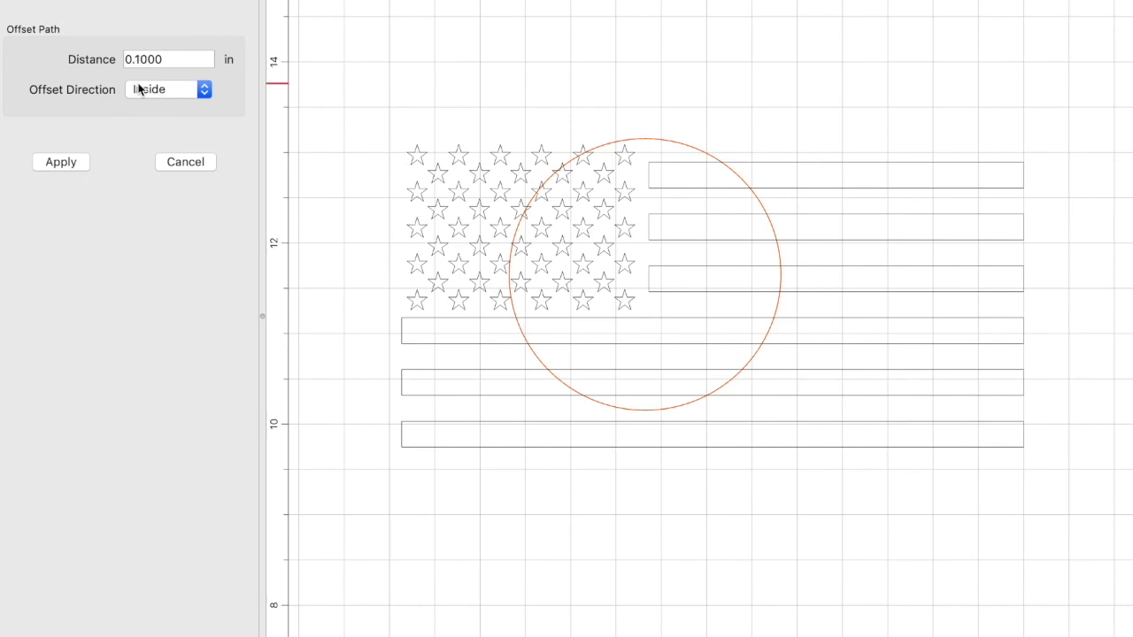
pyautogui.click(71, 162)
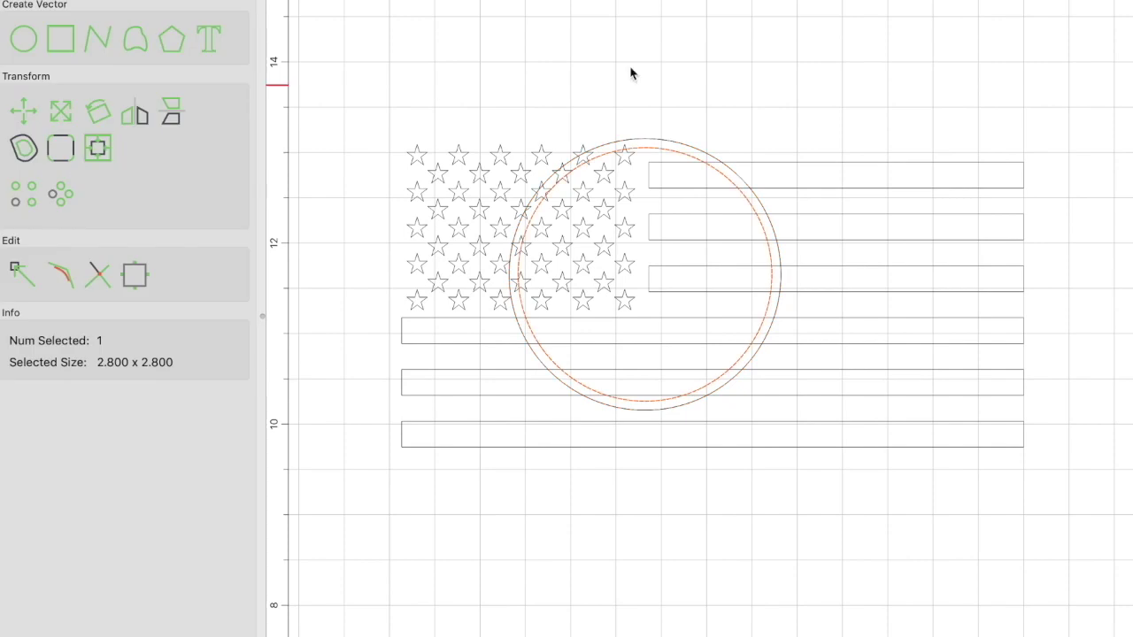
pyautogui.click(604, 124)
pyautogui.scroll(3, 605, 124)
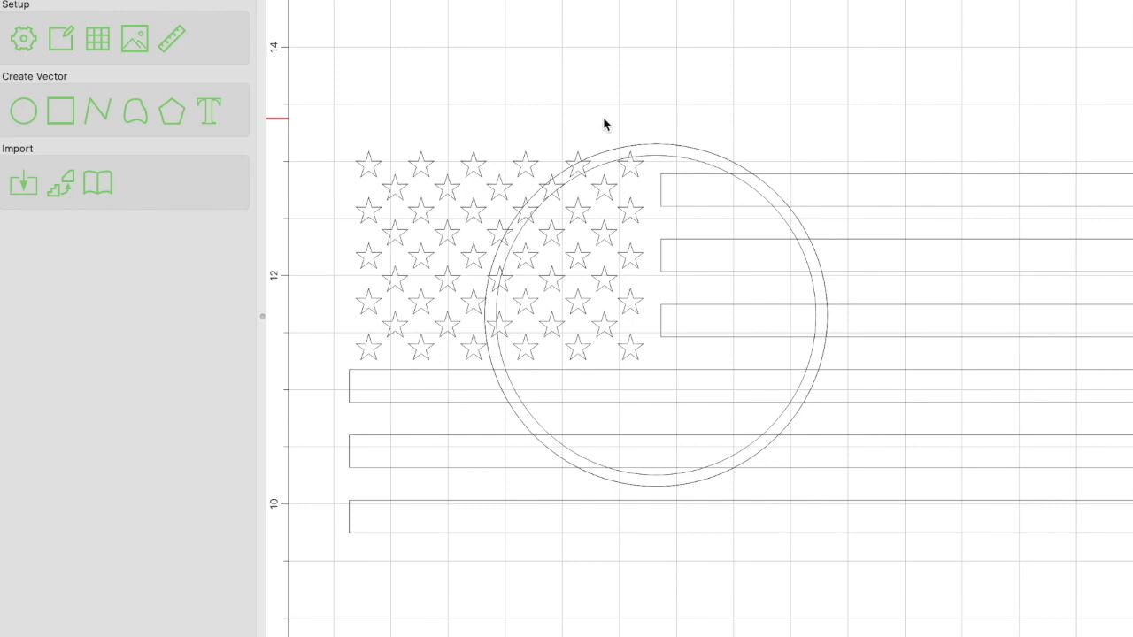
# - Boolean-intersect all flag vectors with the inner circle, leaving 30 clipped star and stripe shapes
pyautogui.scroll(2, 609, 169)
pyautogui.scroll(1, 609, 169)
pyautogui.click(609, 168)
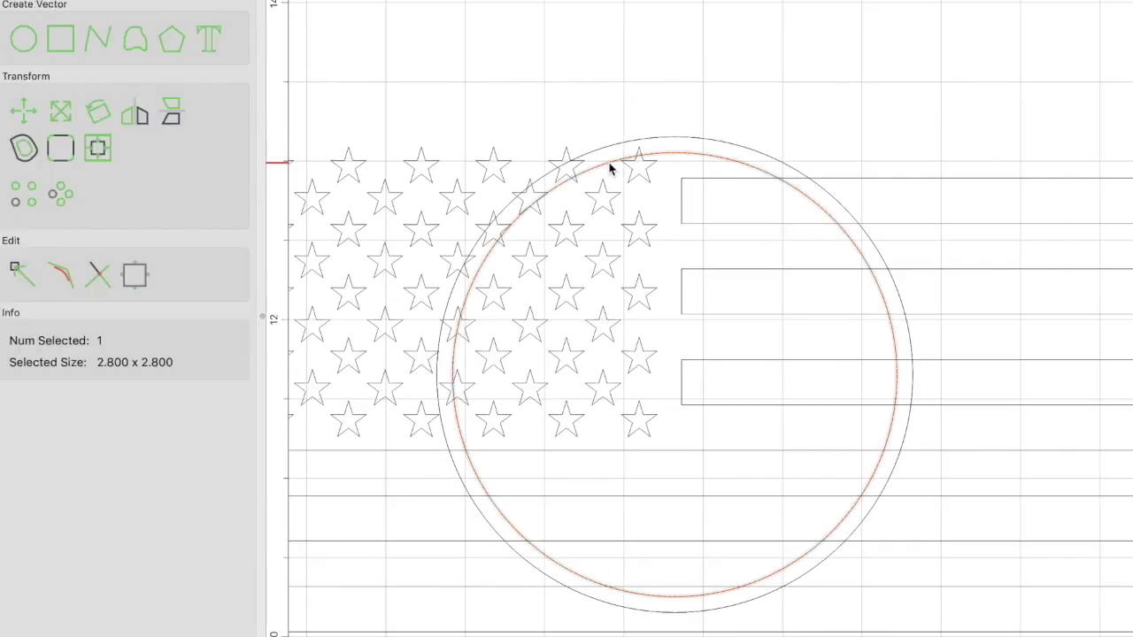
pyautogui.scroll(-2, 609, 168)
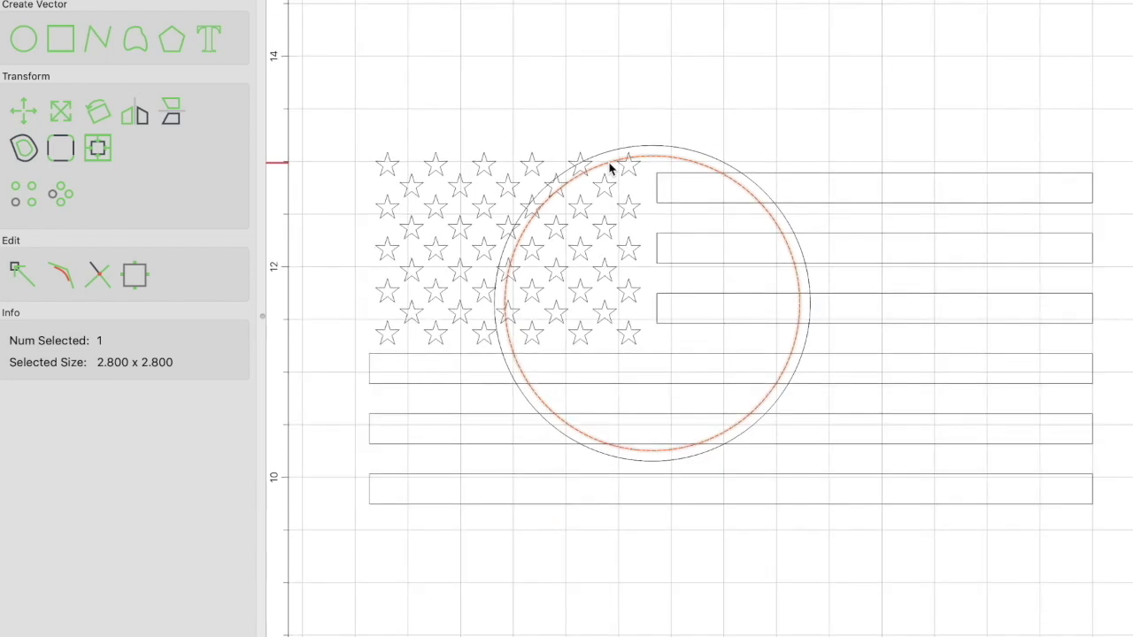
pyautogui.hotkey('ctrl', 'a')
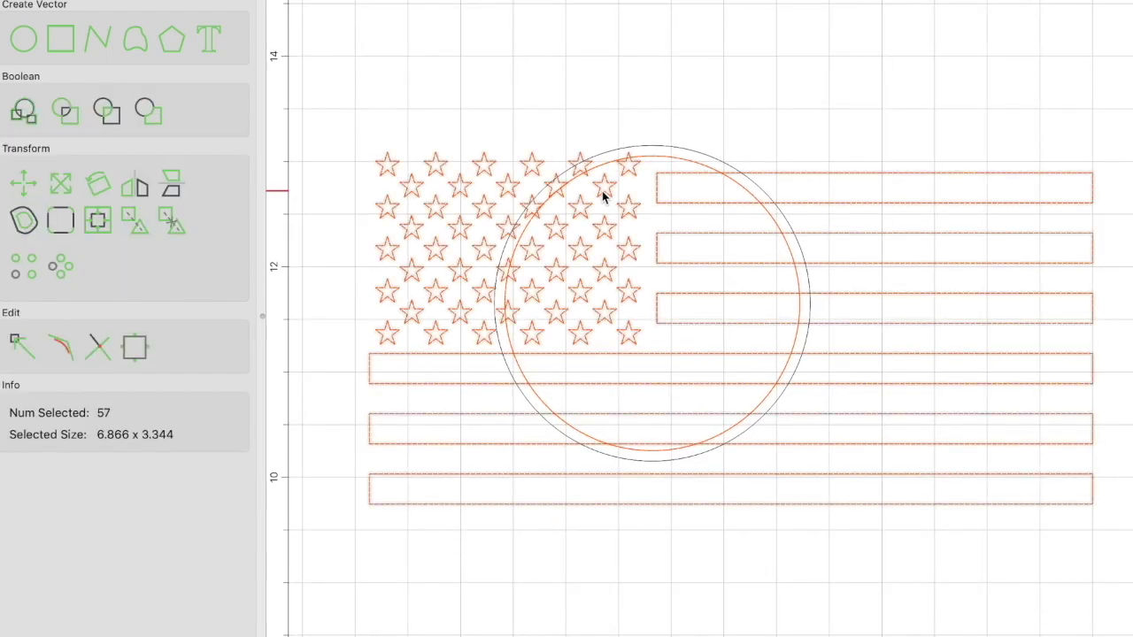
pyautogui.click(104, 107)
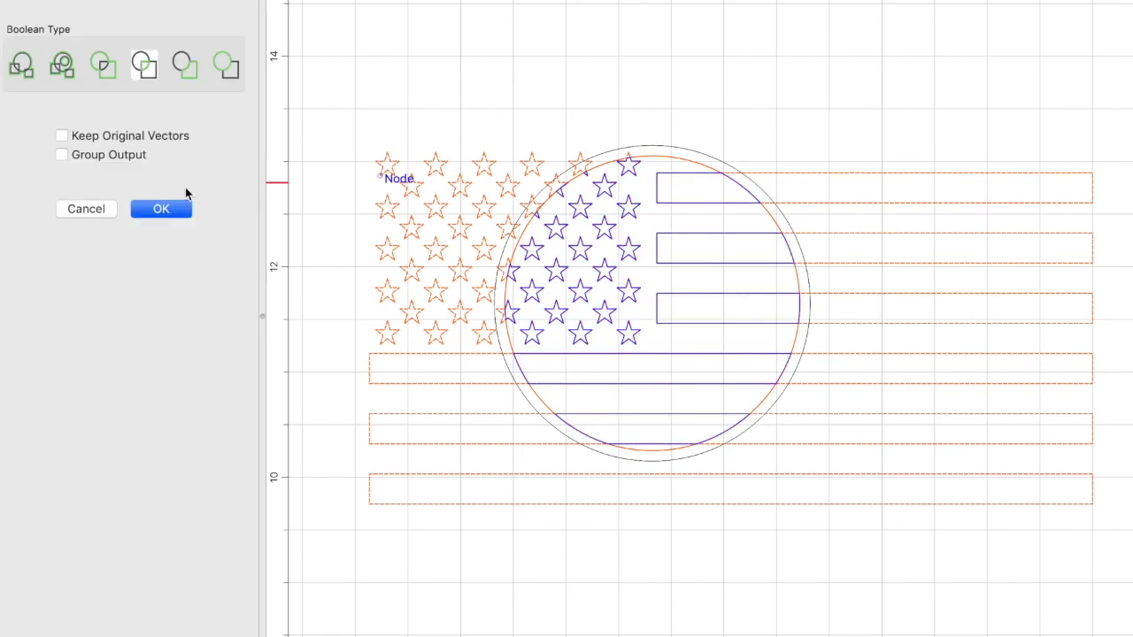
pyautogui.click(161, 209)
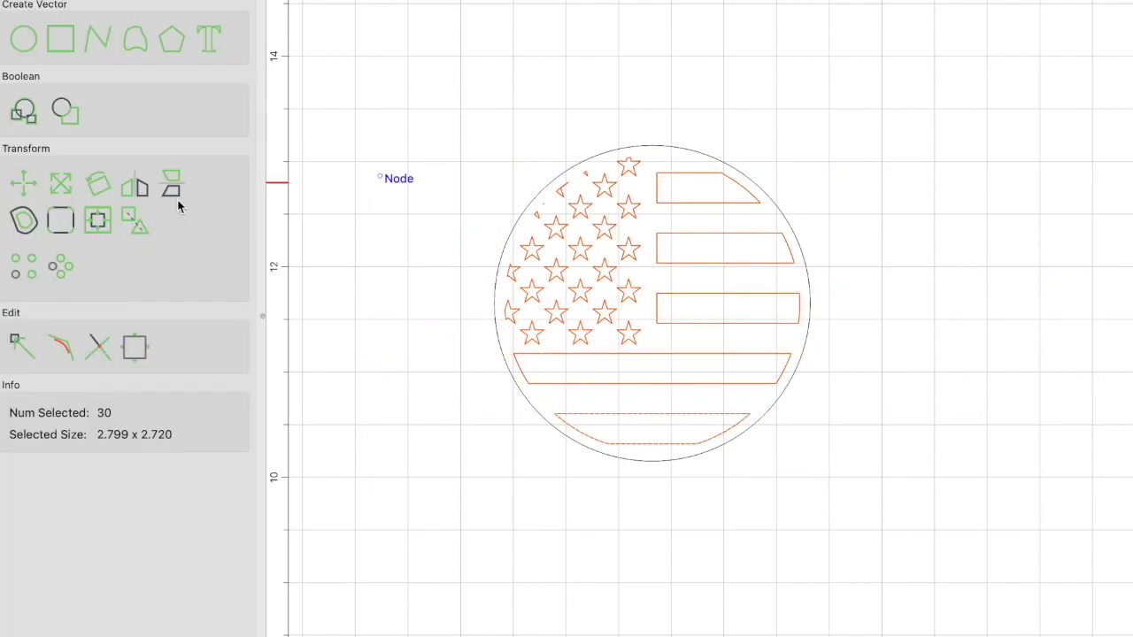
pyautogui.click(670, 223)
pyautogui.scroll(2, 671, 222)
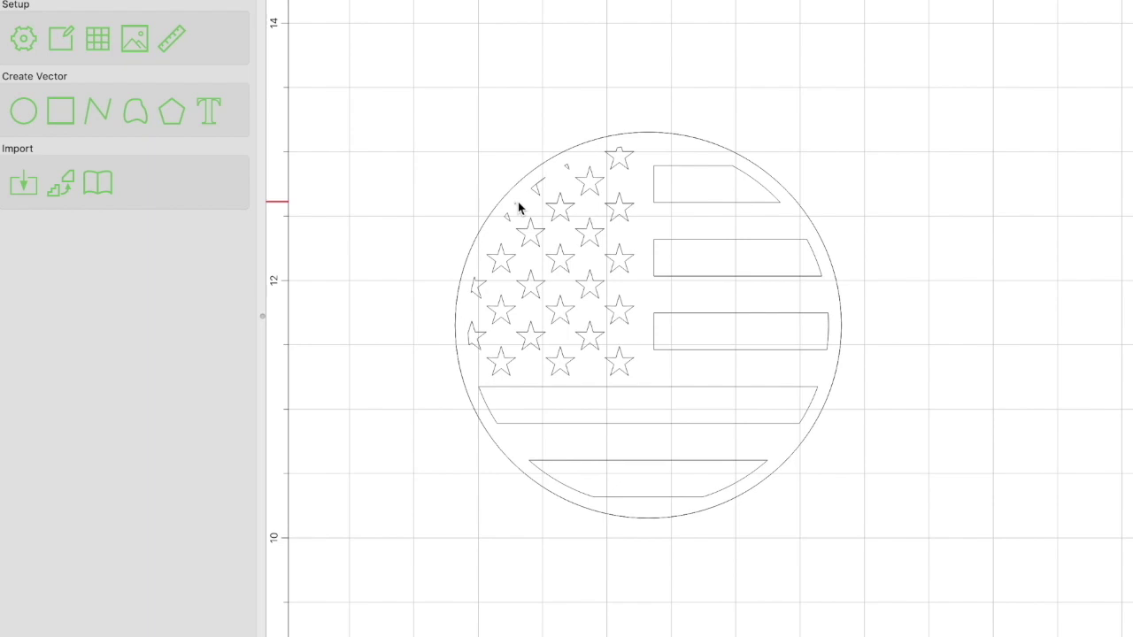
pyautogui.scroll(3, 519, 207)
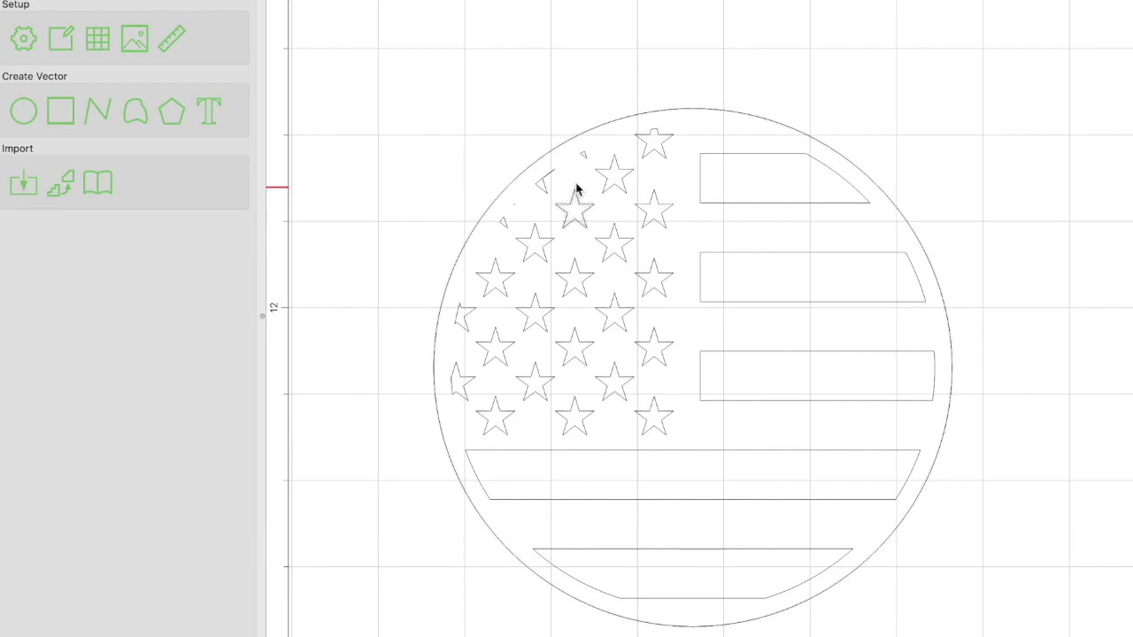
# - Delete the leftover tiny star fragments along the circle's upper-left edge
pyautogui.scroll(1, 567, 177)
pyautogui.click(588, 154)
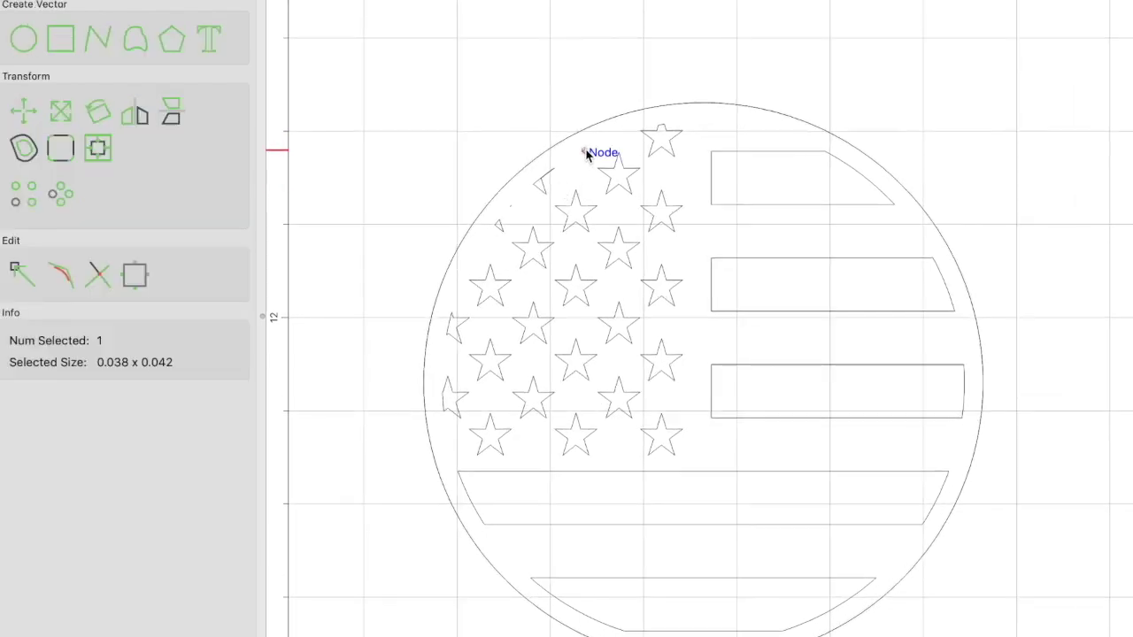
pyautogui.press('Delete')
pyautogui.click(548, 176)
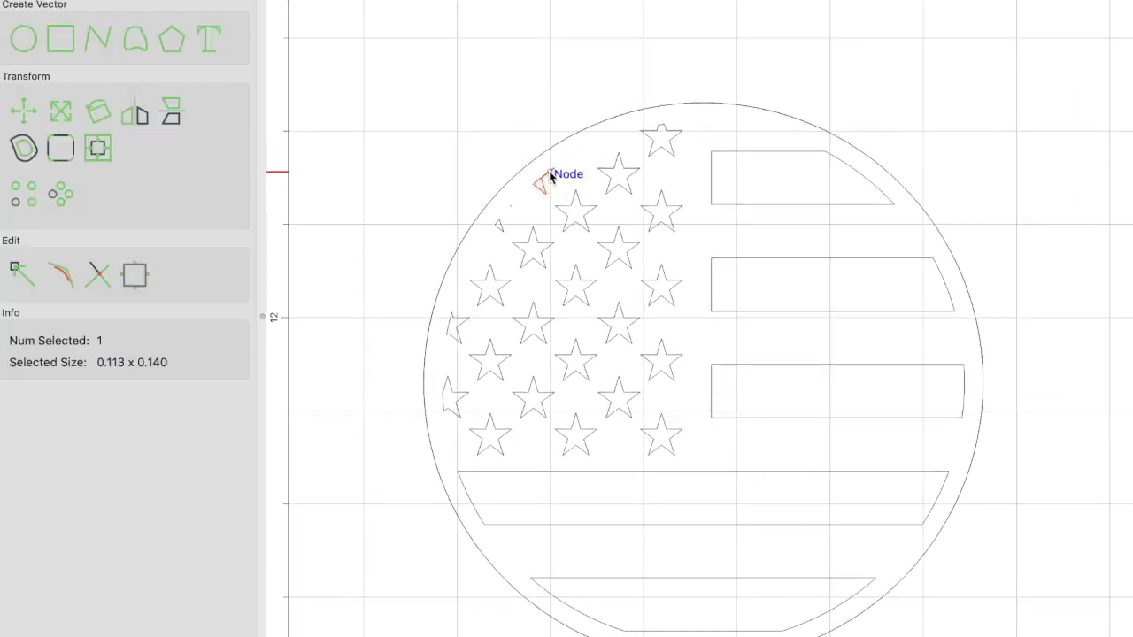
pyautogui.press('Delete')
pyautogui.click(498, 223)
pyautogui.press('Delete')
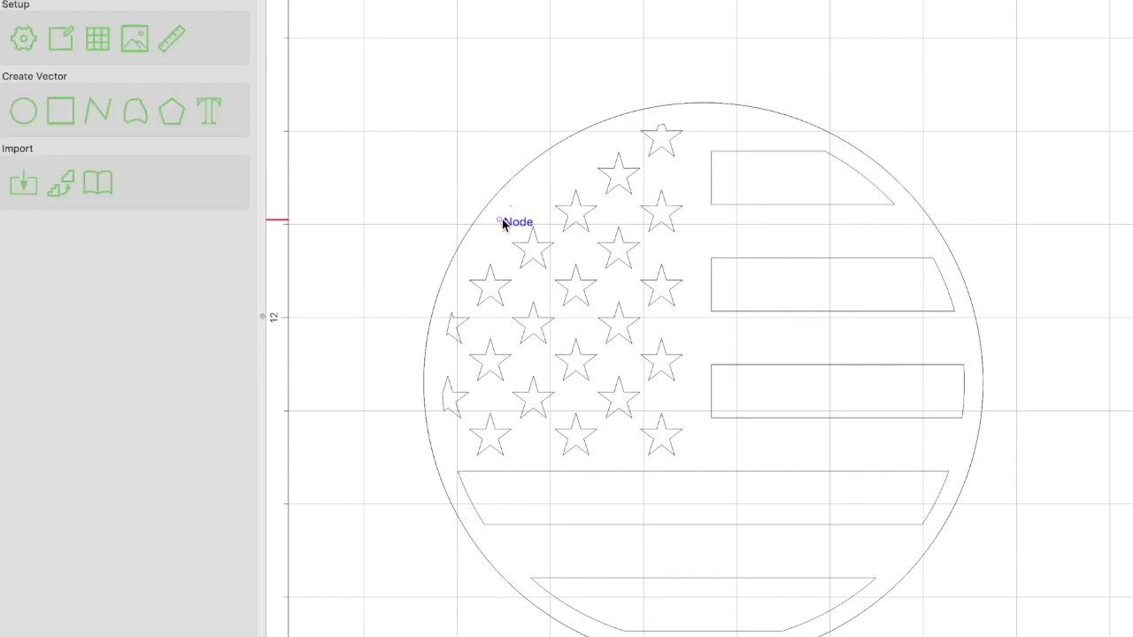